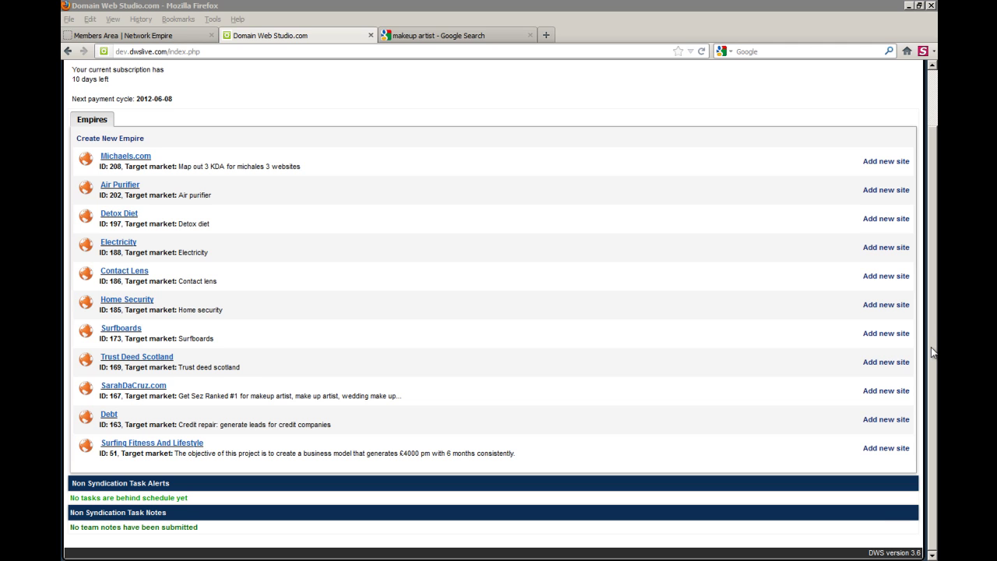
- Expand the makeup artist empire in the Empires list to view its website project
drag(932, 347, 932, 346)
scroll(932, 348, up, 1)
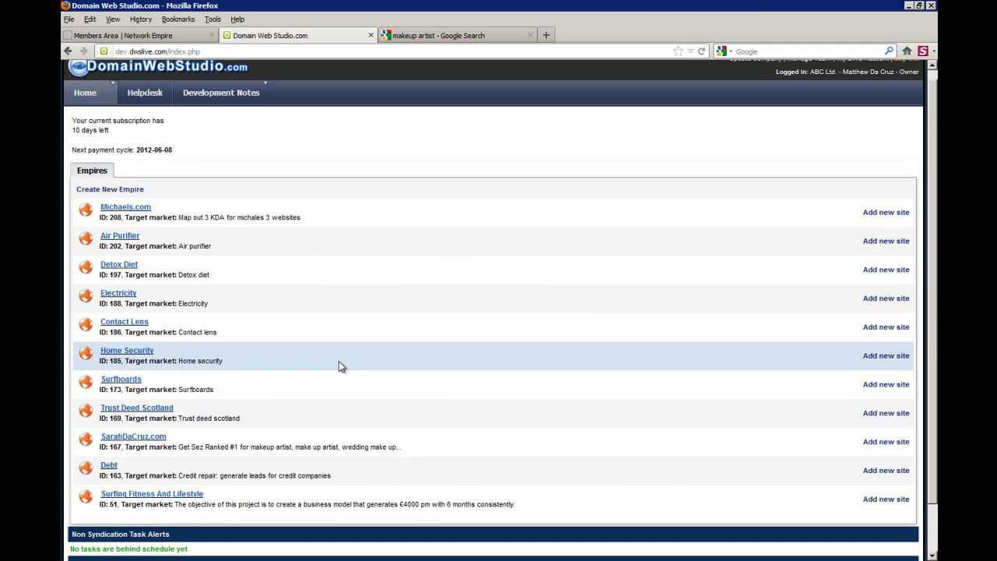
click(91, 441)
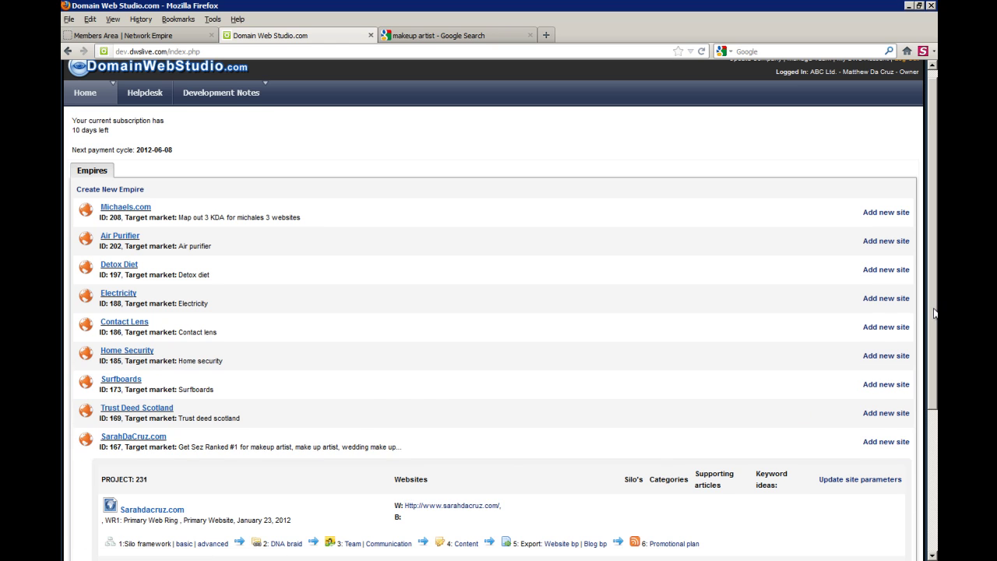
scroll(932, 315, down, 2)
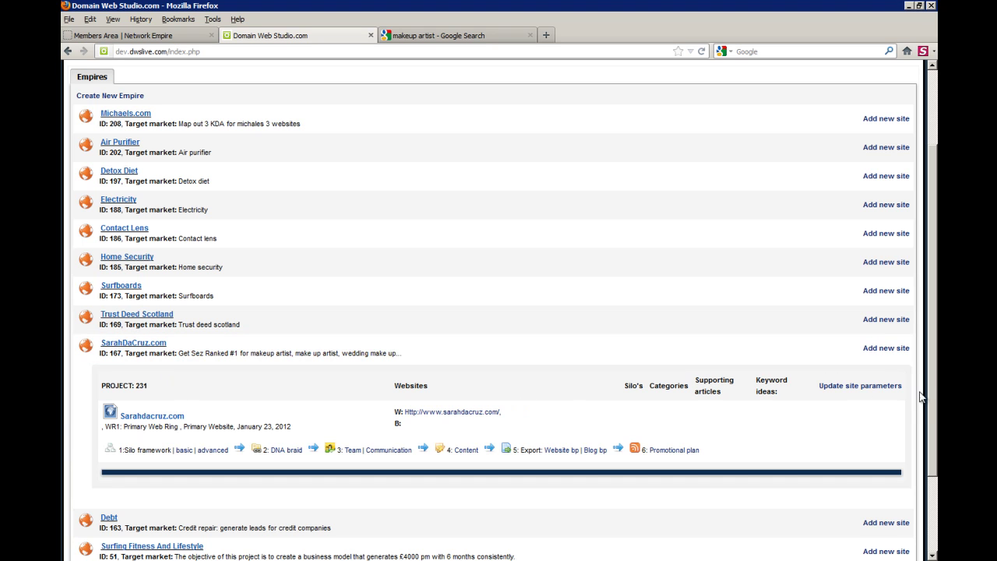
drag(935, 398, 933, 298)
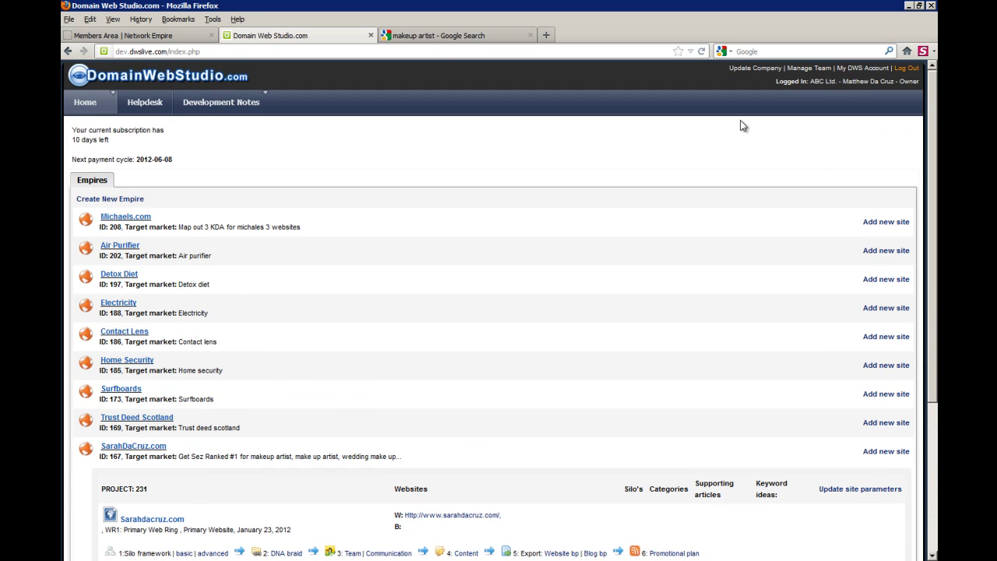
- Draft a new empire with the name "Client name" and the objective "What is the scope", and return to the home page without creating it
mouse_move(88, 109)
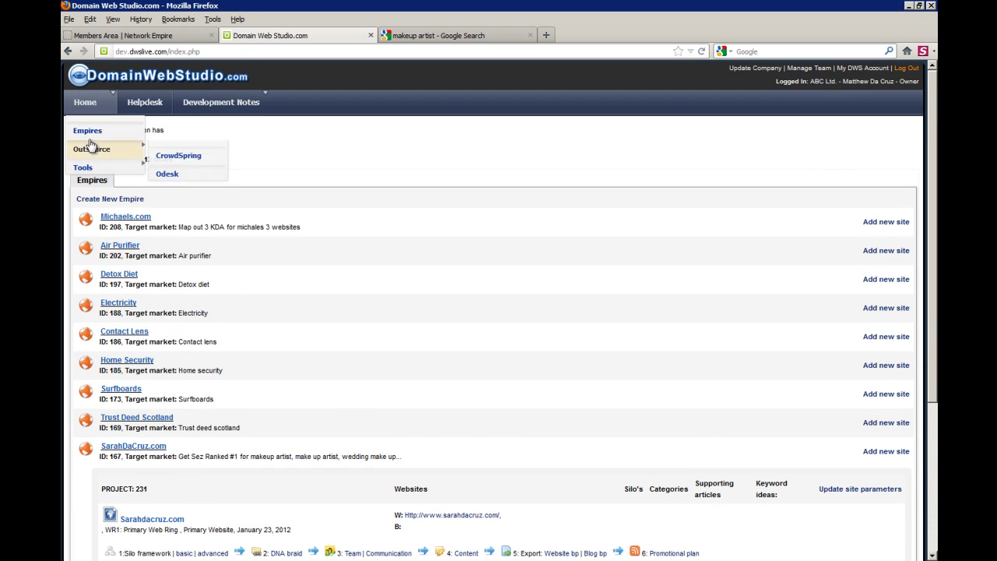
click(88, 133)
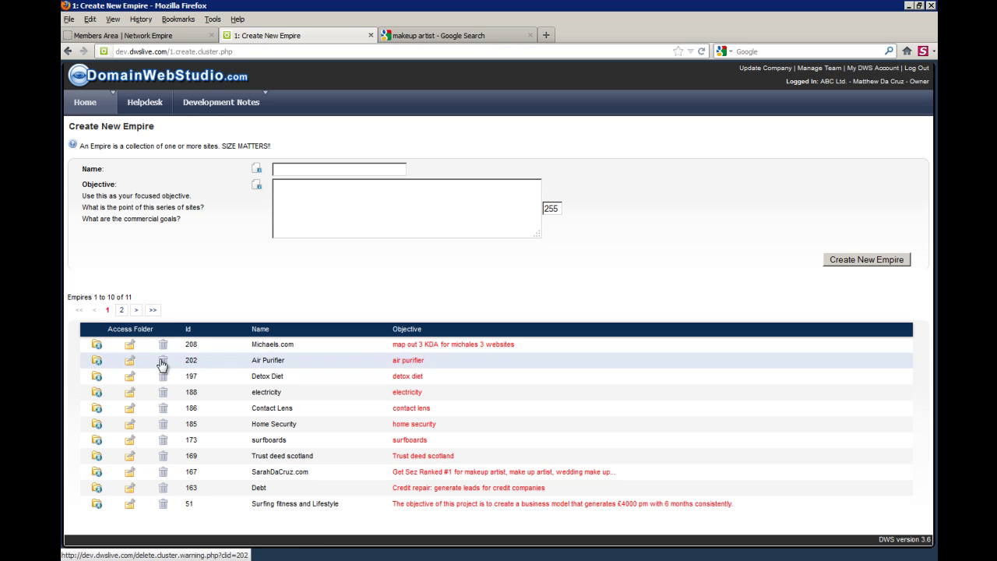
drag(69, 131, 162, 131)
click(296, 167)
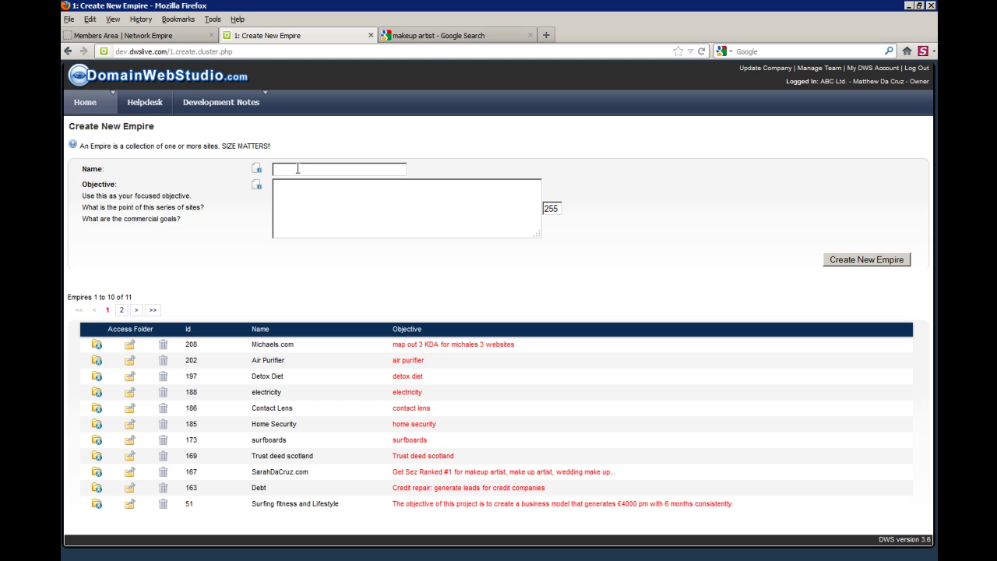
text(Client name)
click(303, 185)
text(What is the scope)
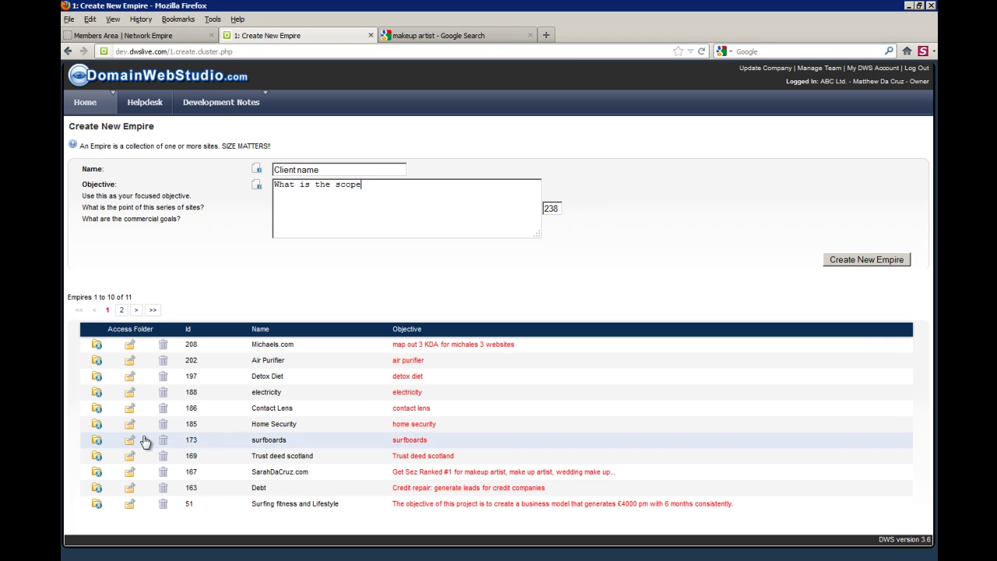
click(80, 101)
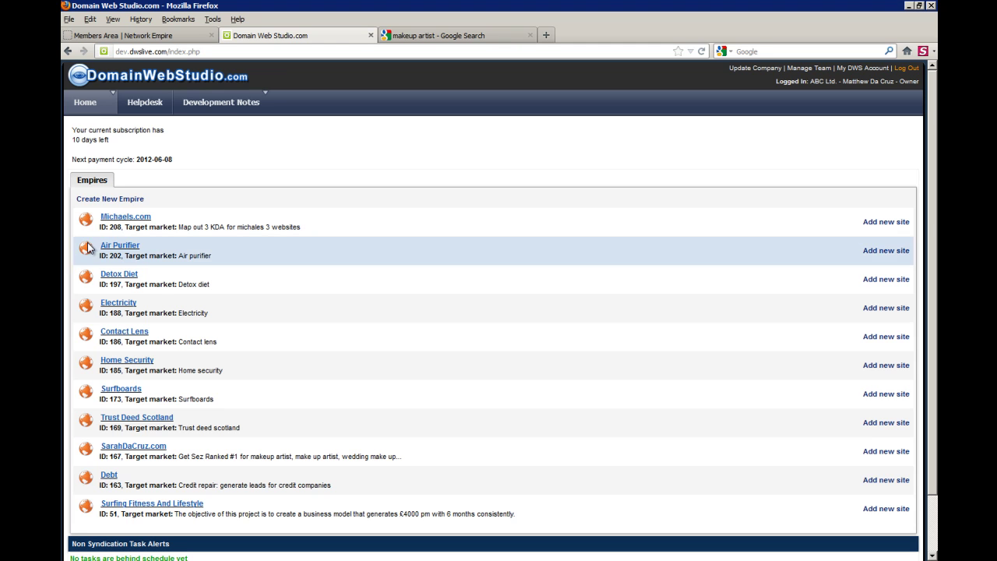
- Expand the makeup artist empire and open the site parameters of its website project
click(126, 445)
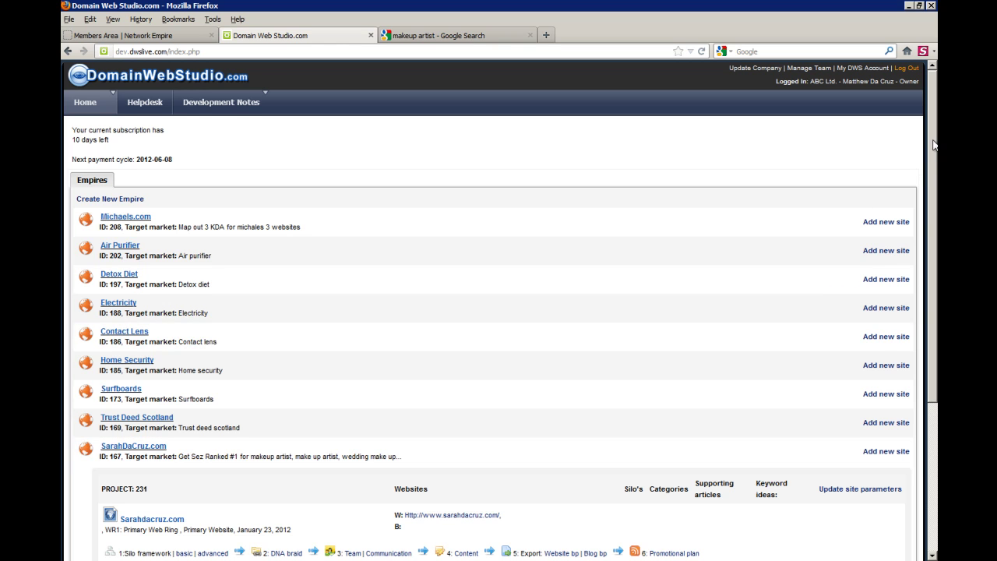
scroll(896, 233, down, 5)
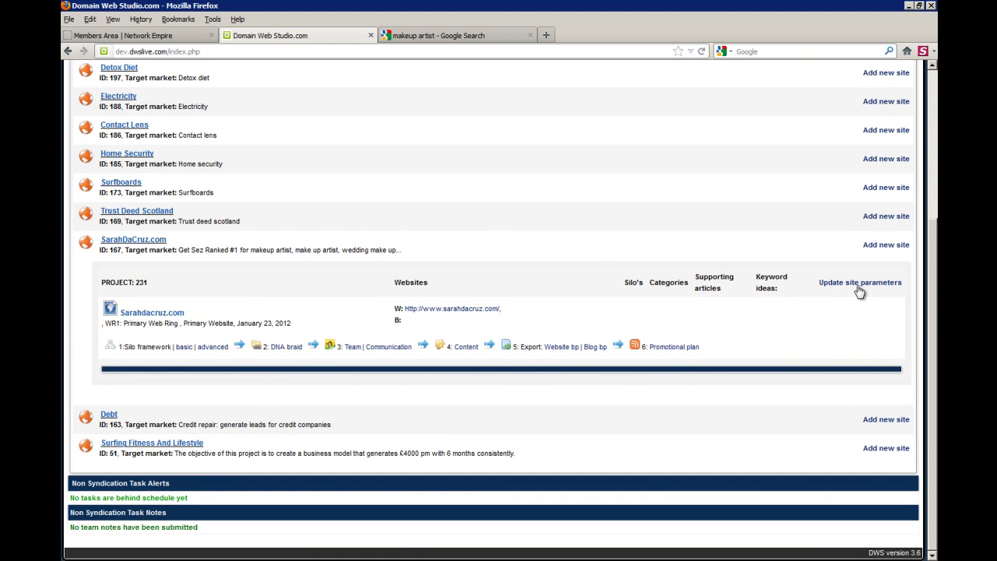
click(861, 288)
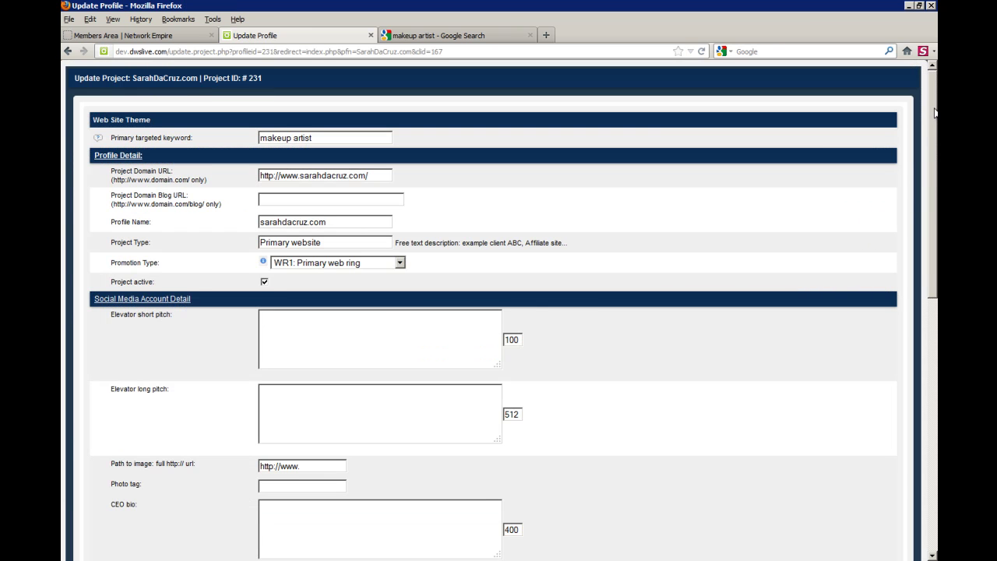
scroll(934, 113, down, 1)
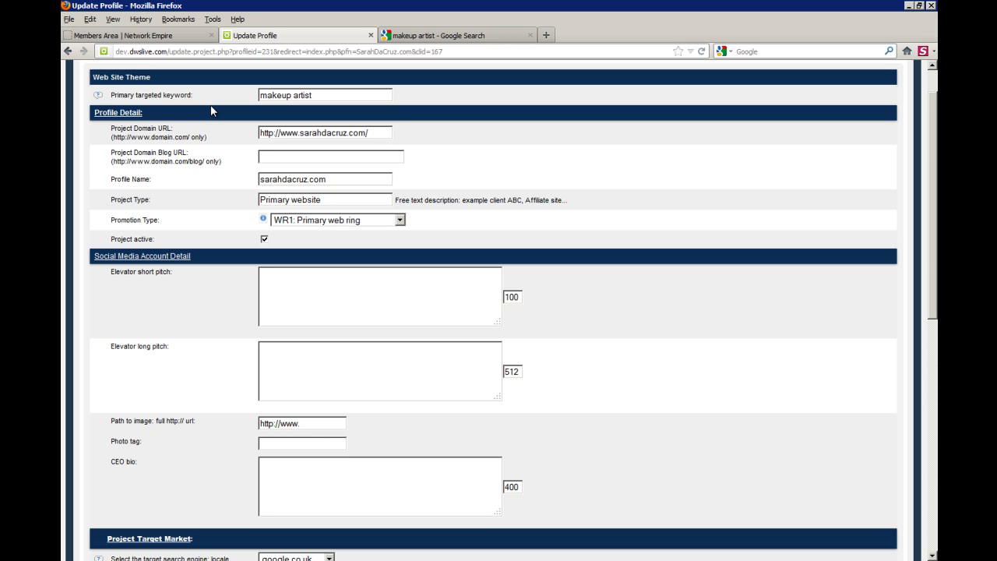
- Examine the project's primary keyword, domain and blog URLs, profile name, project type and the available promotion types
click(319, 98)
drag(319, 98, 259, 95)
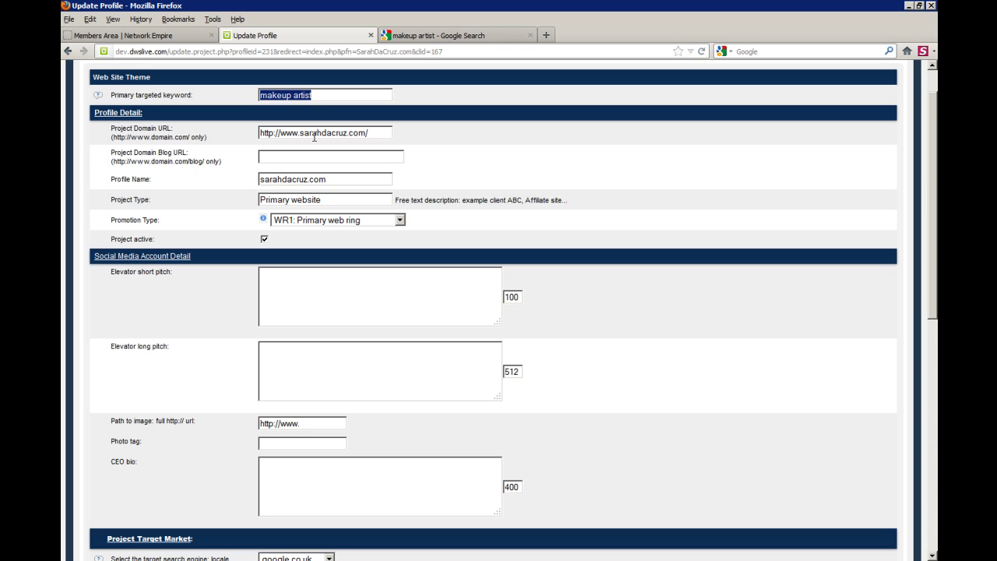
click(327, 98)
drag(323, 97, 255, 94)
click(377, 134)
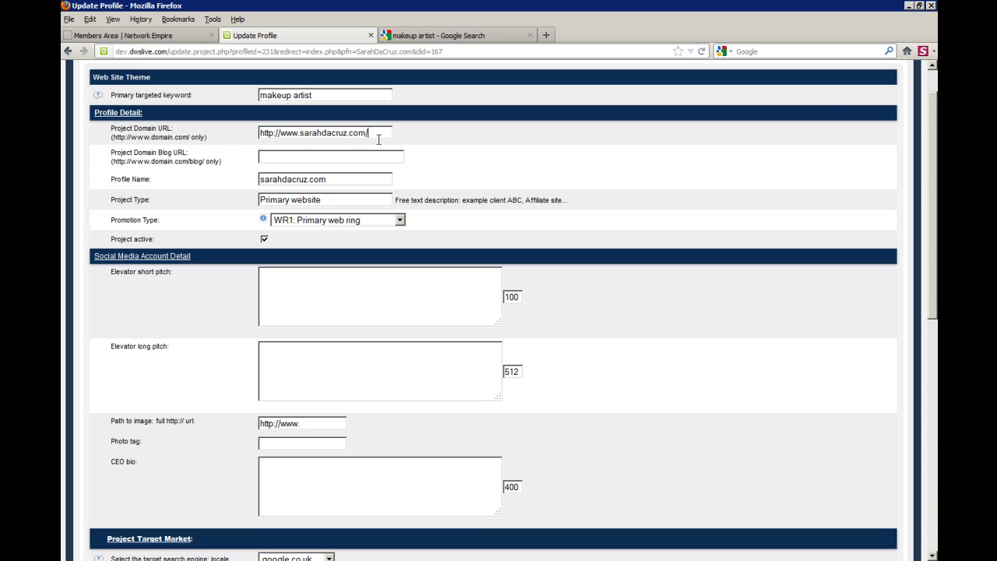
drag(378, 137, 211, 114)
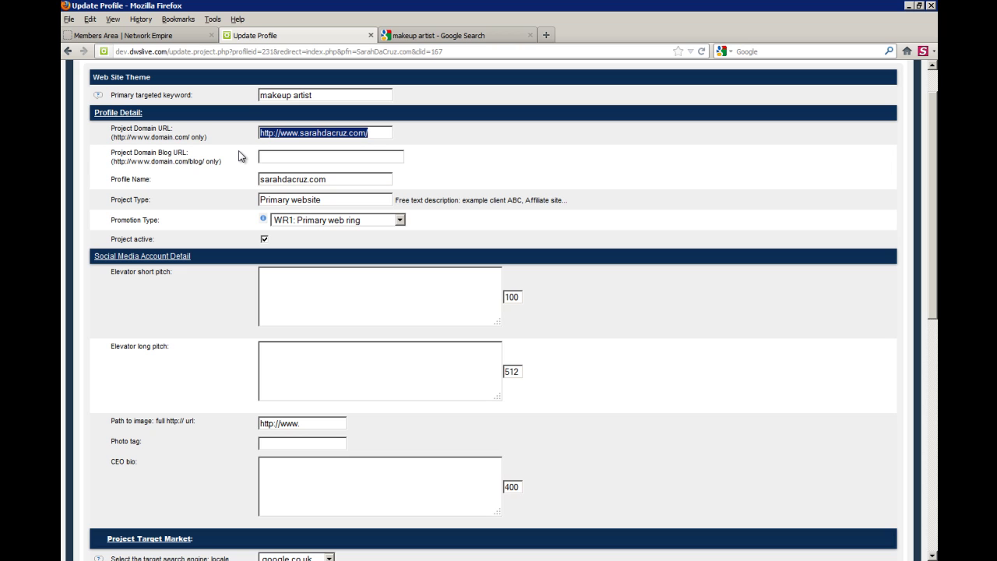
click(335, 159)
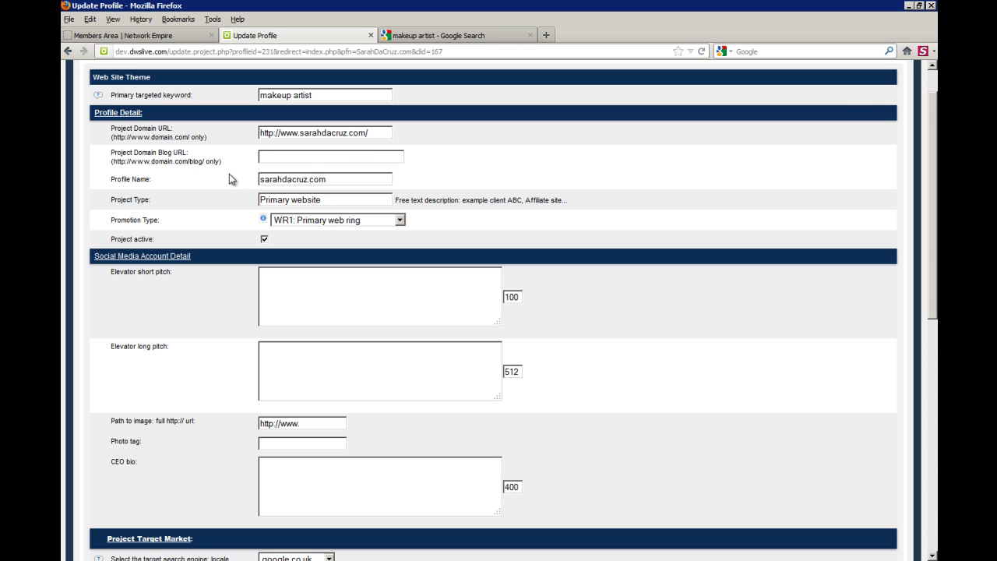
drag(339, 177, 241, 180)
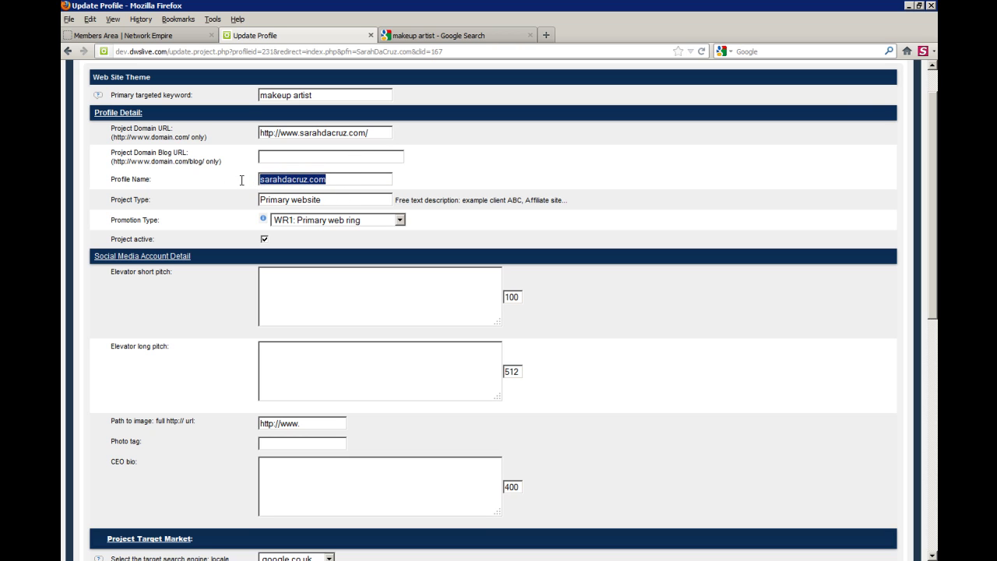
drag(321, 200, 253, 201)
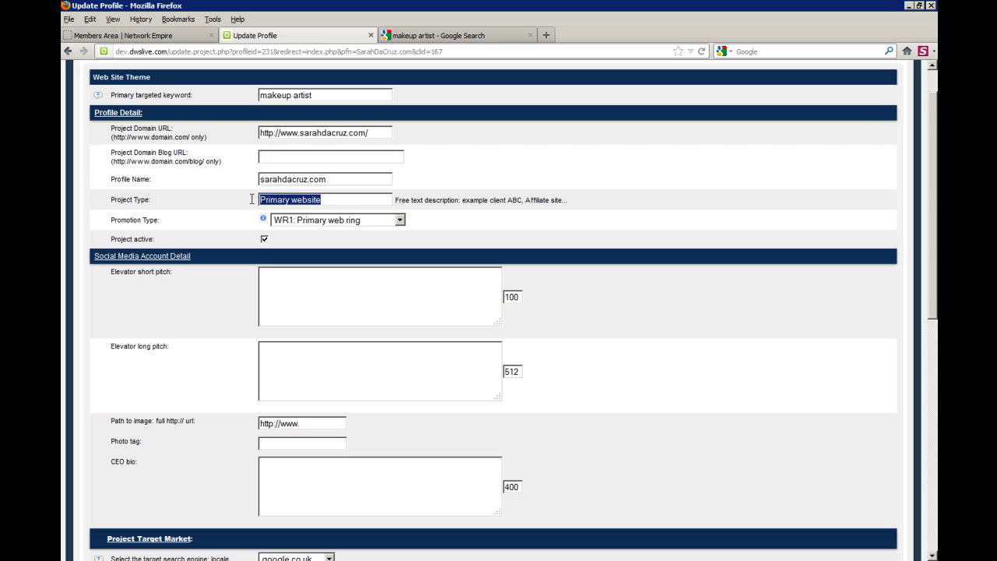
click(400, 219)
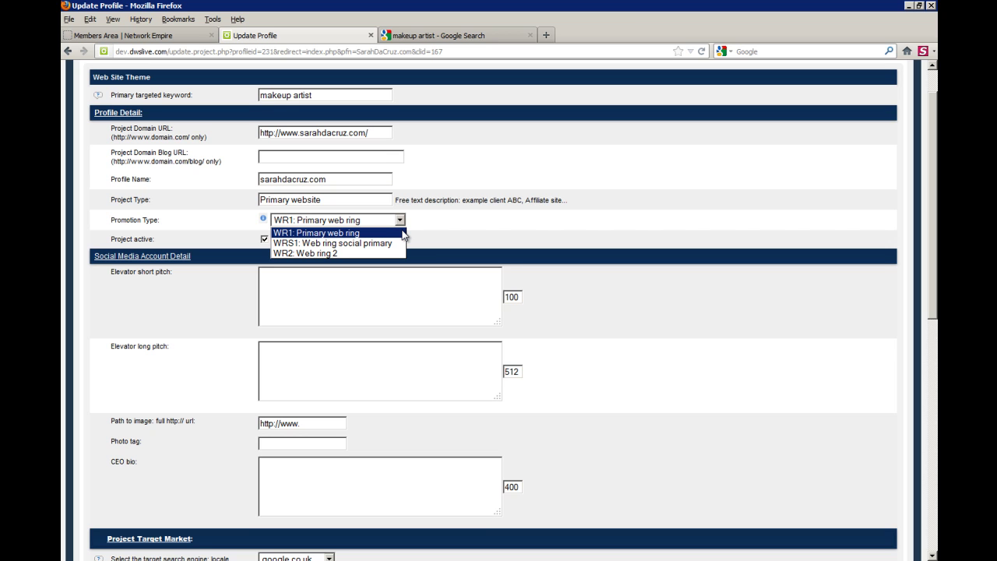
click(447, 231)
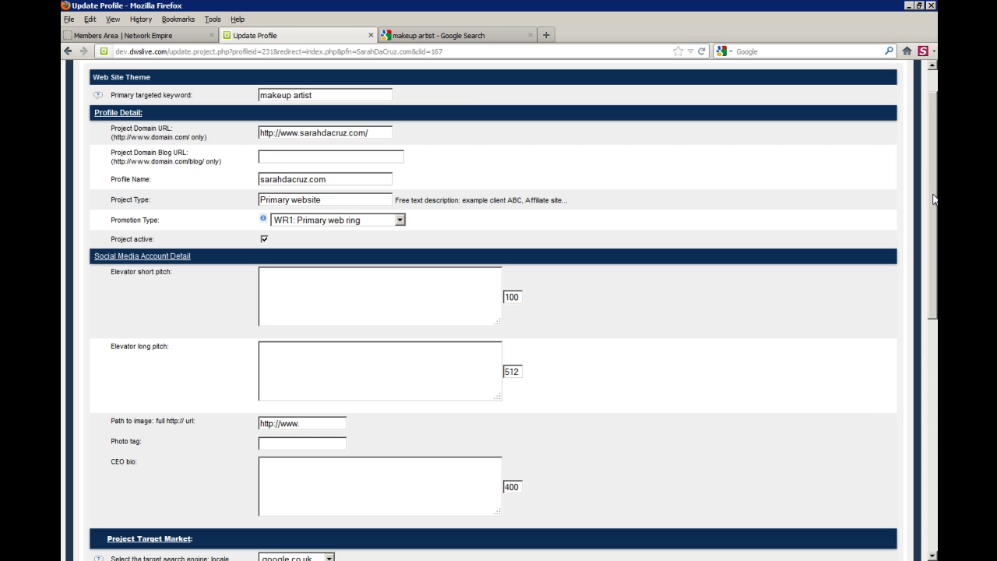
- Set the project currency to British Pound (GBP) in the target market settings
drag(934, 200, 933, 291)
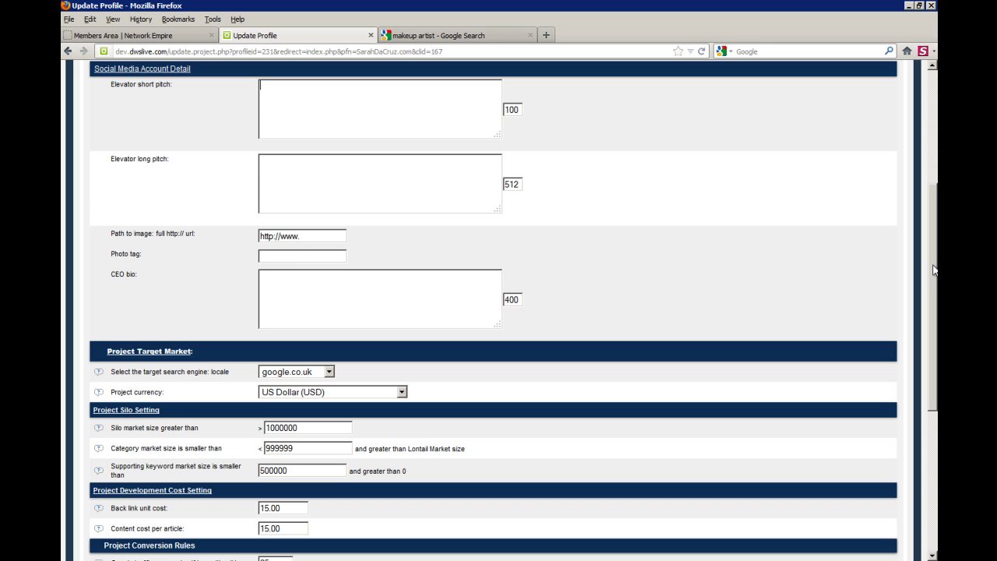
drag(933, 270, 926, 387)
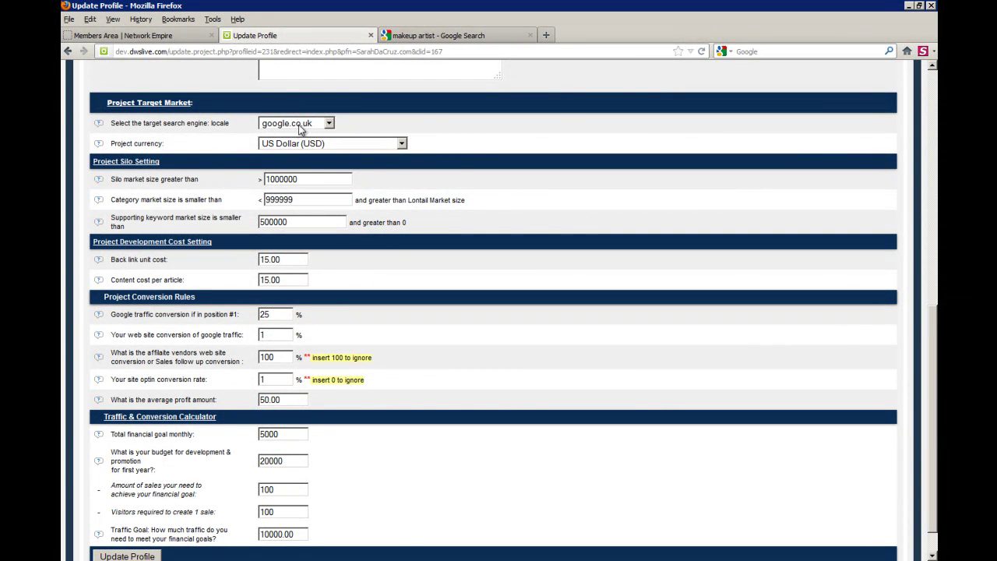
click(401, 144)
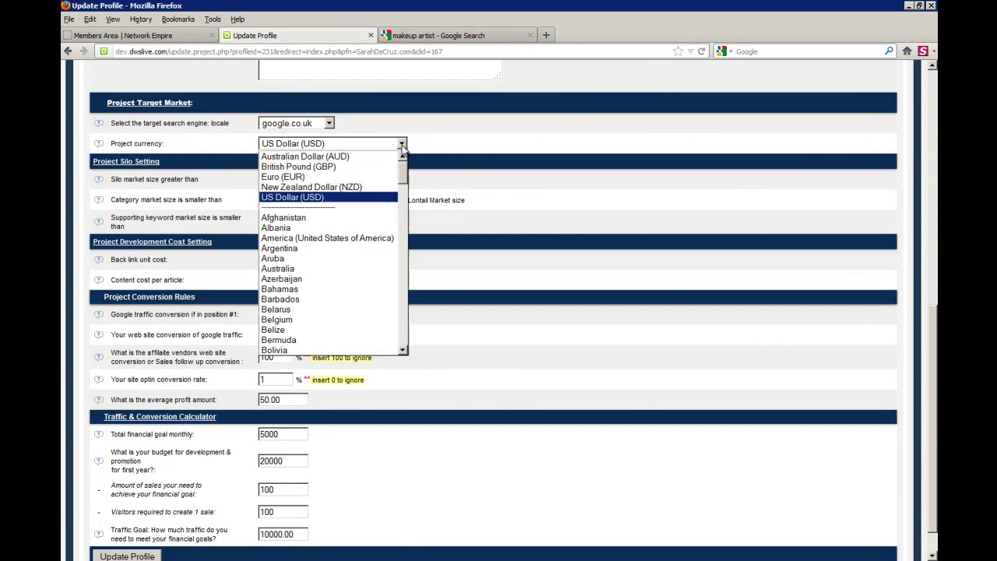
click(350, 166)
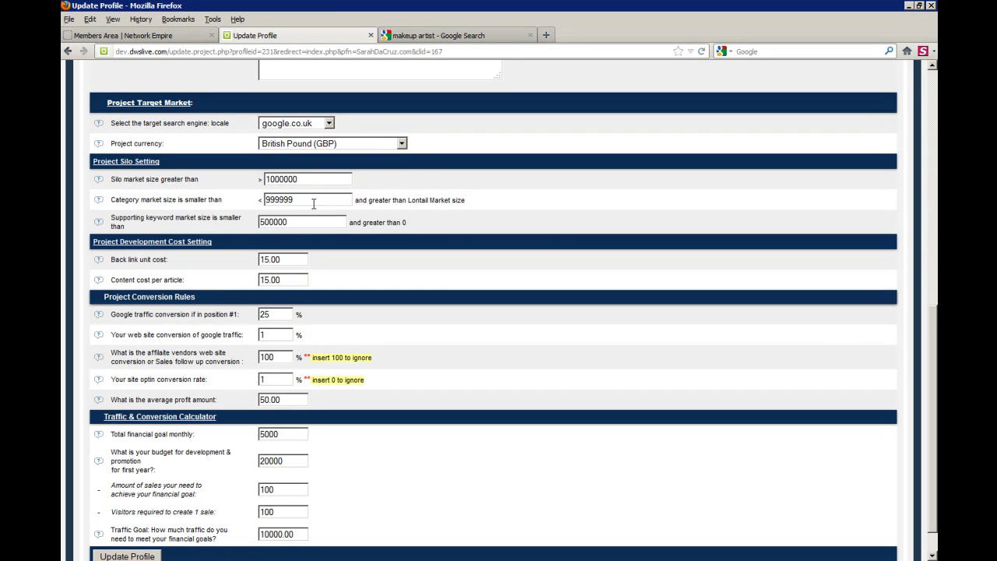
- Review the development cost and Google traffic conversion settings, and set the affiliate vendor or sales follow-up conversion to 20%
click(290, 256)
drag(933, 341, 935, 396)
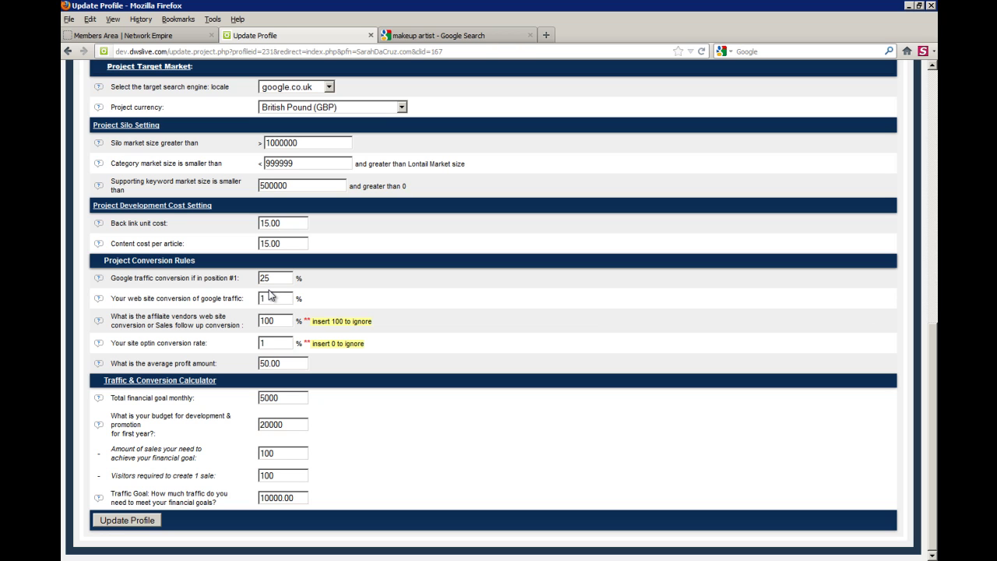
double_click(264, 278)
key(Tab)
double_click(282, 320)
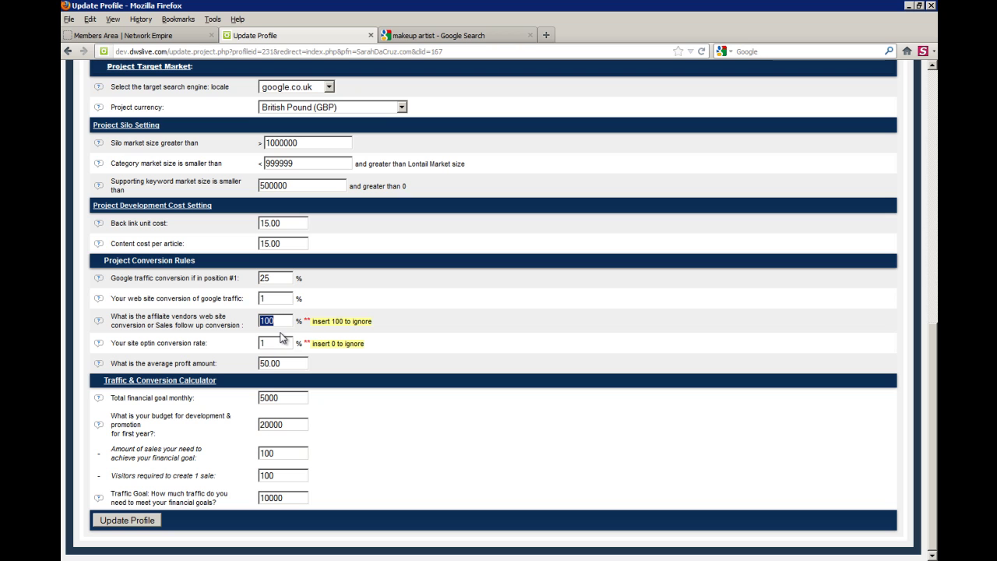
text(20)
- Set the affiliate vendor or sales follow-up conversion to 80%
click(268, 298)
drag(268, 297, 256, 320)
text(80)
- Set the total monthly financial goal to 15000 and the first-year development and promotion budget to 10000
drag(268, 363, 259, 363)
click(269, 403)
drag(269, 403, 257, 403)
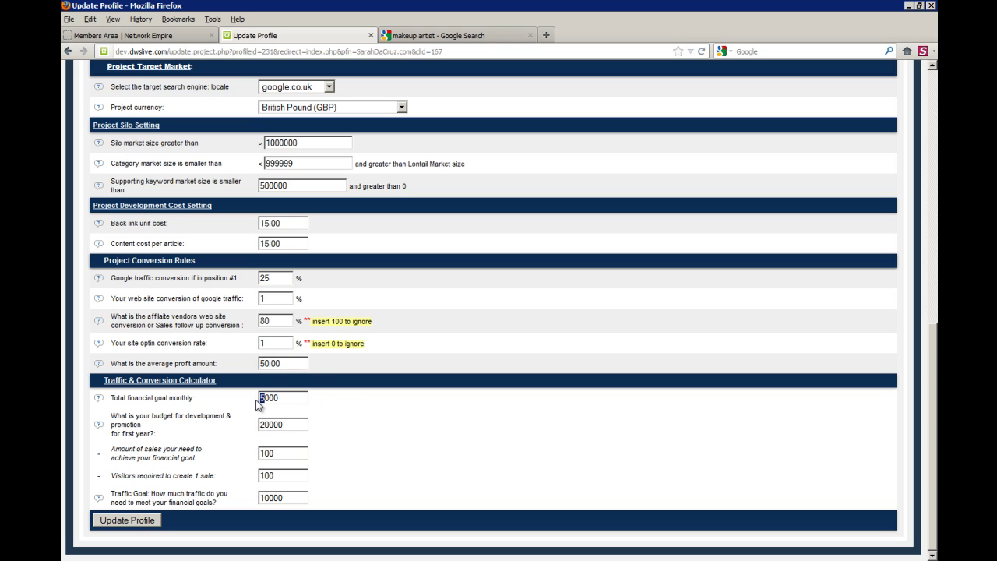
text(15)
double_click(290, 396)
click(288, 426)
click(259, 424)
text(1)
- Examine the calculator's required sales, visitors needed per sale and traffic goal
click(278, 454)
drag(268, 453, 260, 453)
click(276, 475)
drag(276, 477, 257, 453)
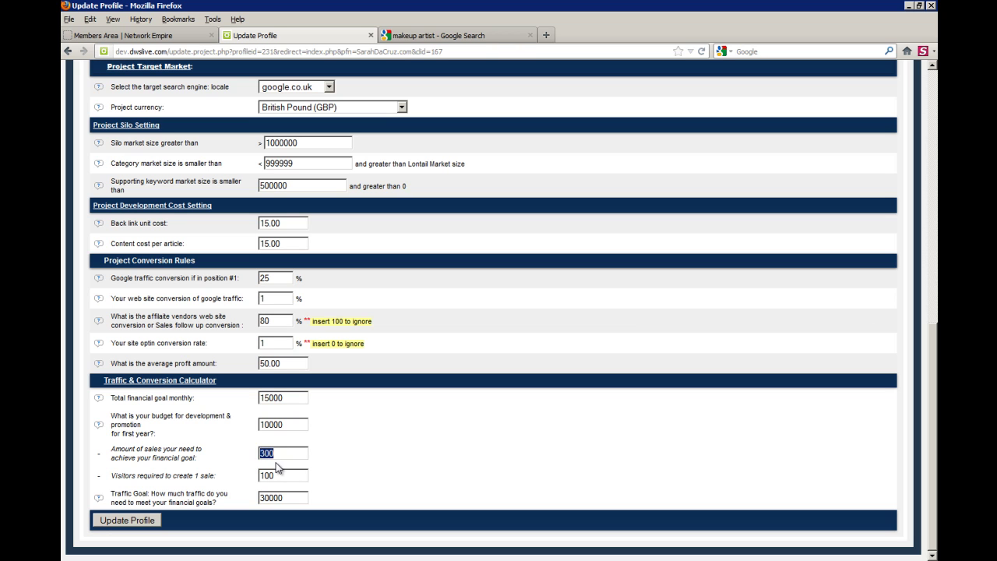
click(286, 471)
drag(288, 499, 261, 500)
- Try 25% as the affiliate vendor or sales follow-up conversion and check the financial goal, budget and required sales
double_click(266, 325)
text(25)
double_click(271, 398)
click(279, 400)
double_click(277, 459)
click(286, 424)
- Set the affiliate vendor or sales follow-up conversion to 100% and update the project profile
click(278, 324)
drag(278, 323, 255, 320)
text(100)
click(272, 343)
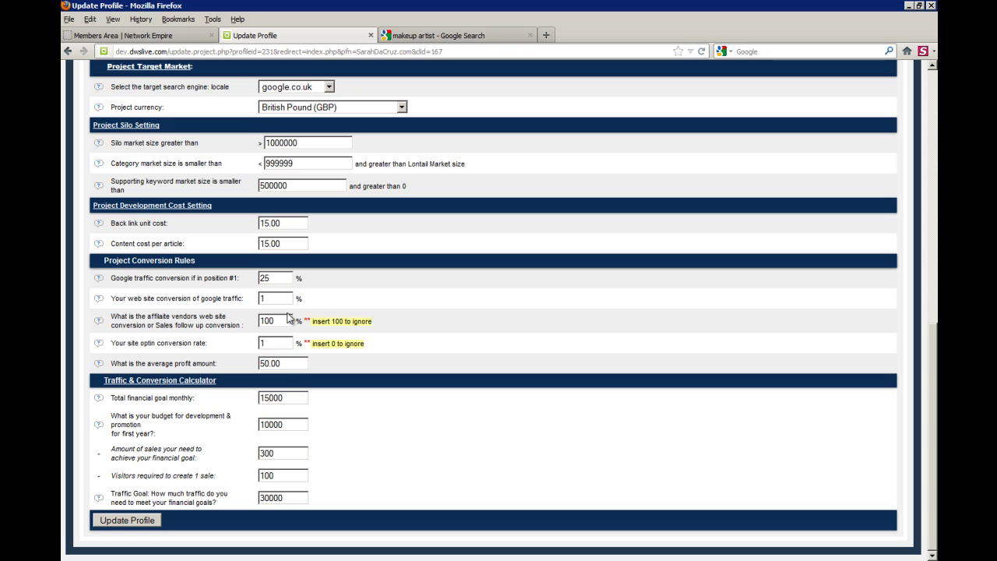
drag(282, 321, 260, 321)
click(126, 520)
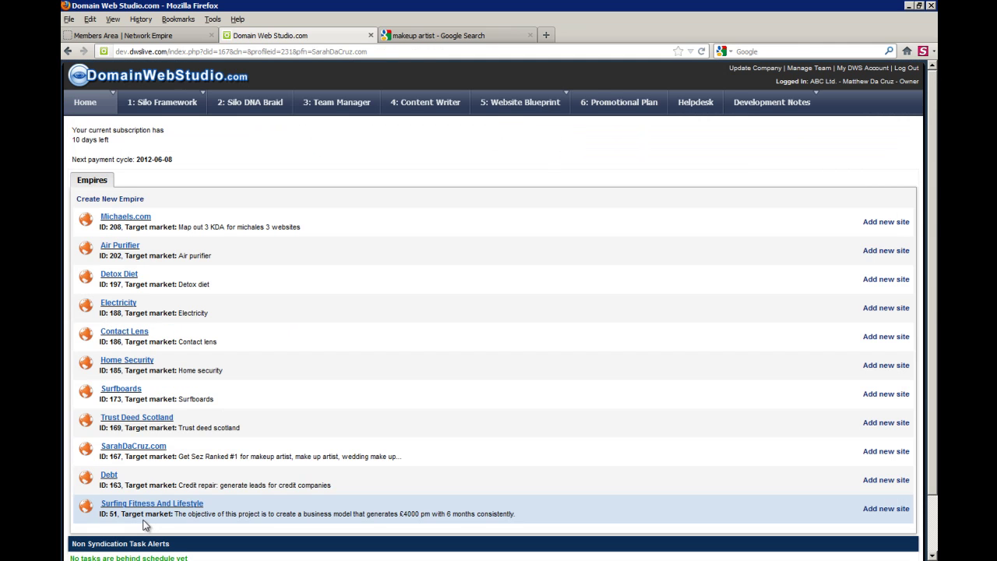
- Expand the makeup artist empire and review the project's workflow stages from silo framework to promotional plan
click(90, 450)
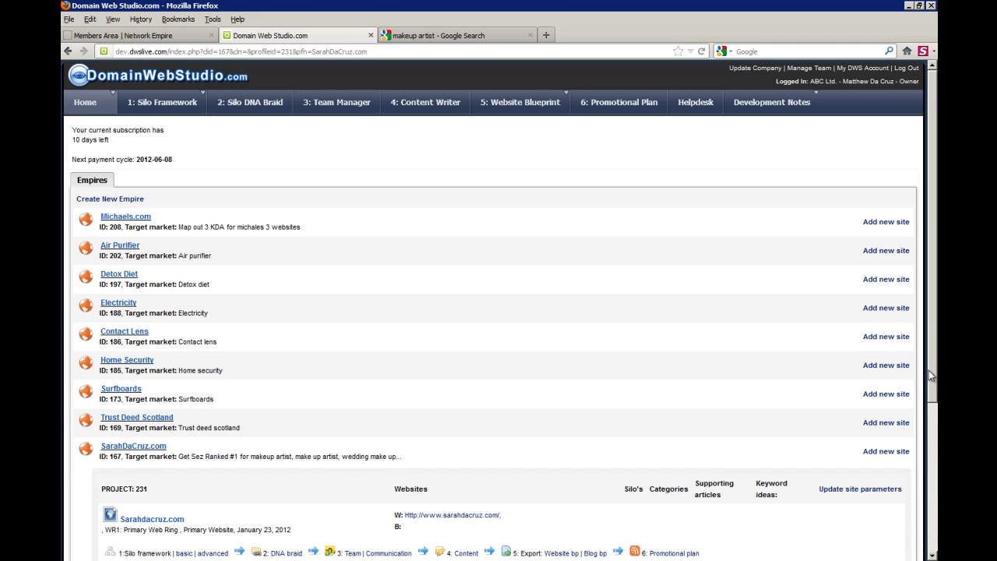
drag(934, 356, 936, 446)
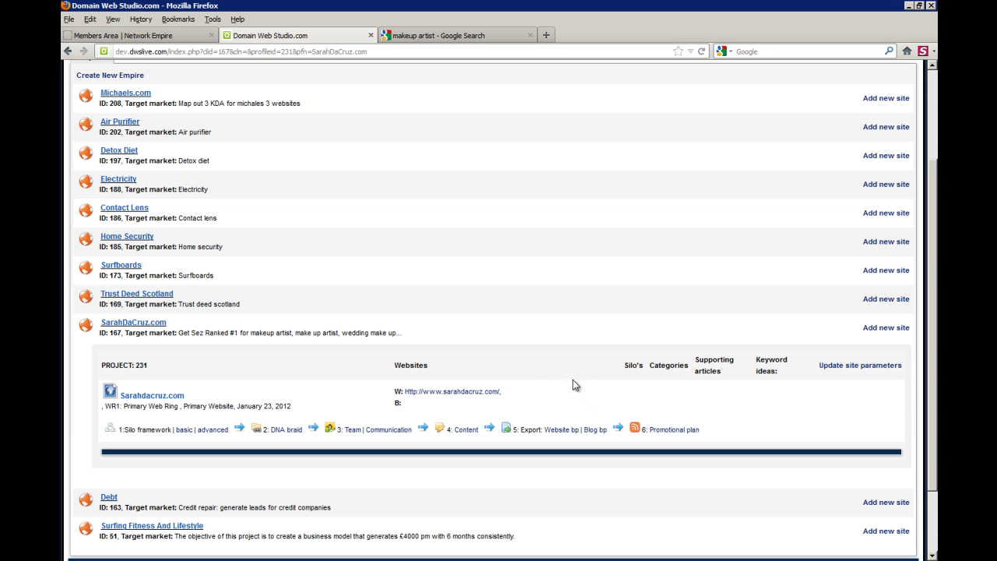
drag(935, 376, 934, 329)
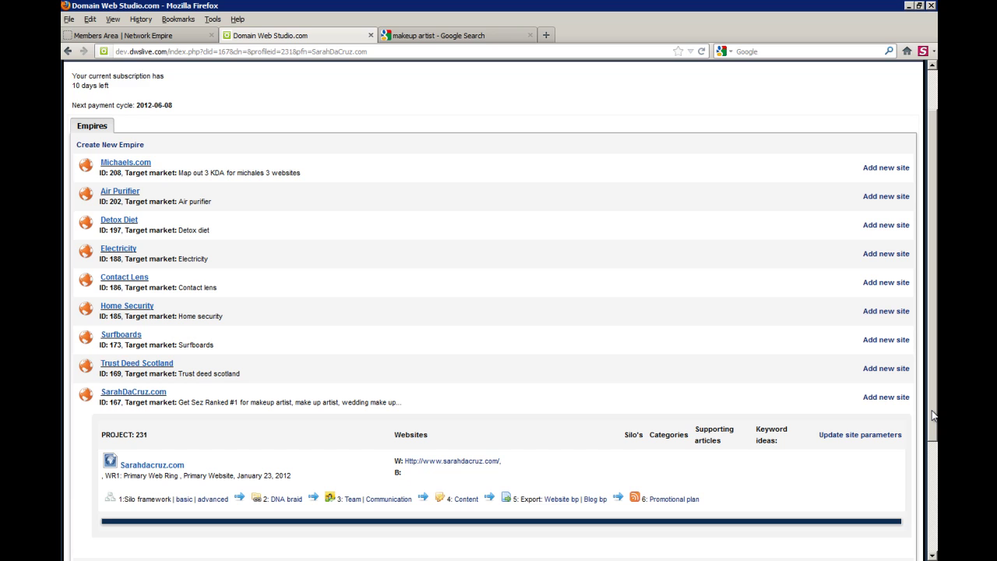
scroll(935, 417, down, 2)
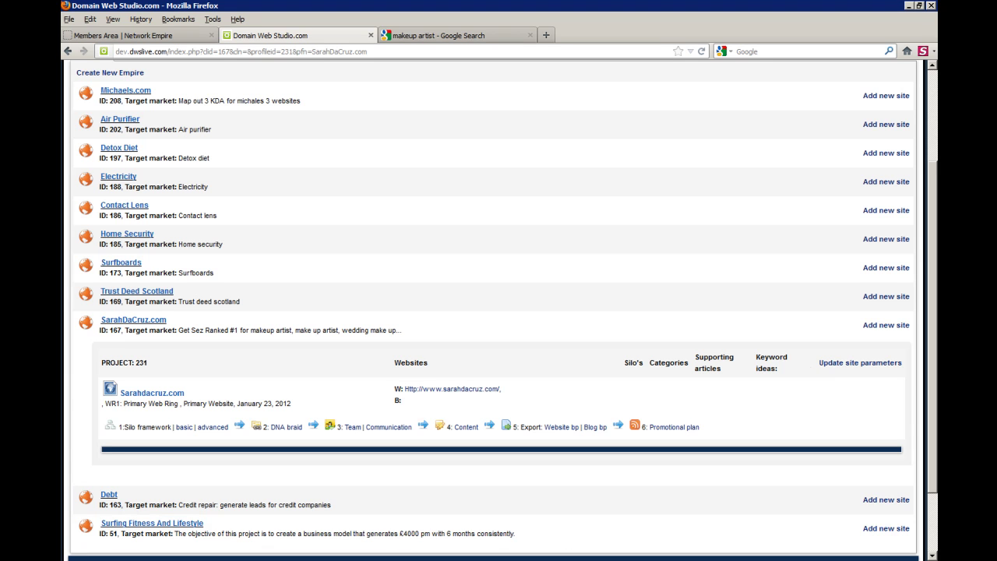
key(F9)
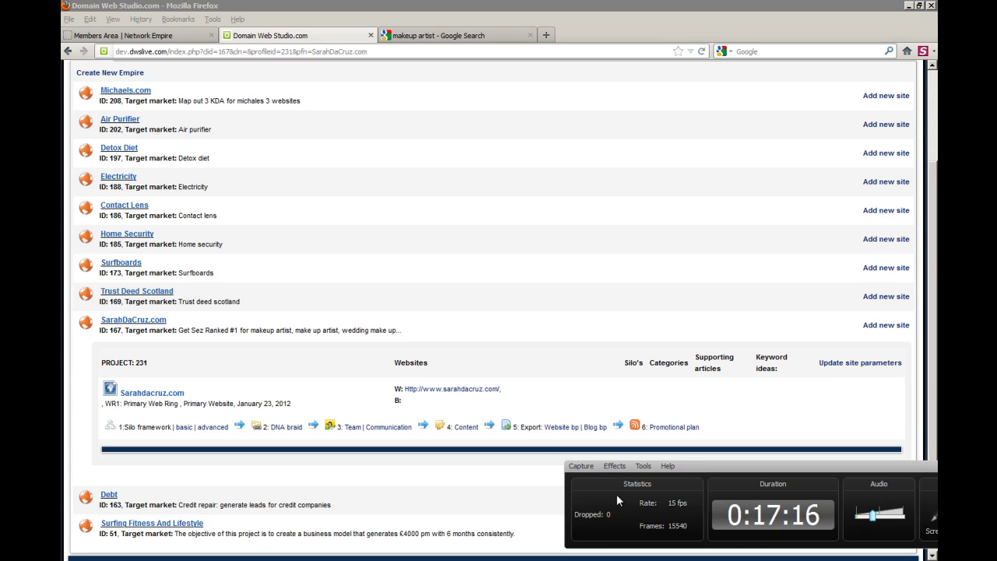